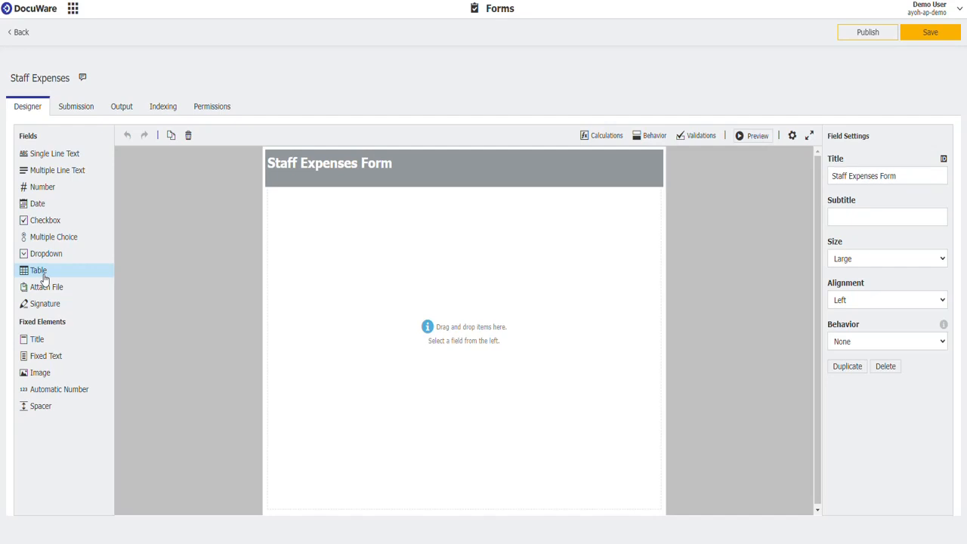
- Add a table to the form below the title and move its text column ahead of the number column
drag(44, 278, 295, 219)
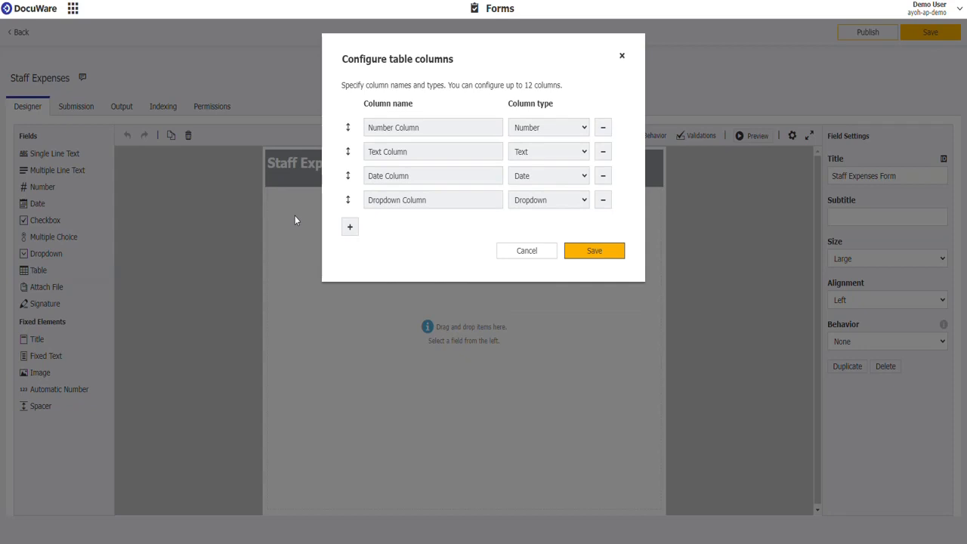
click(552, 204)
click(445, 248)
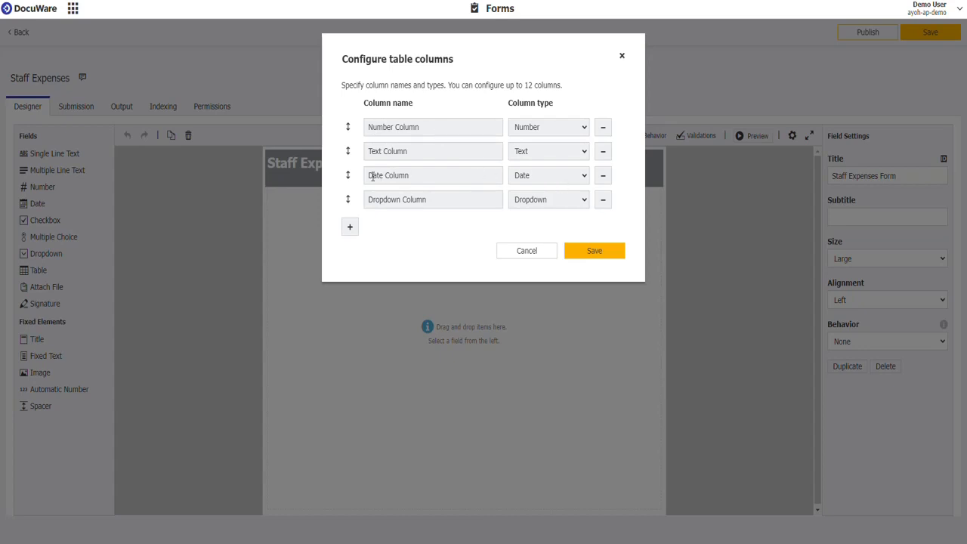
drag(349, 152, 350, 119)
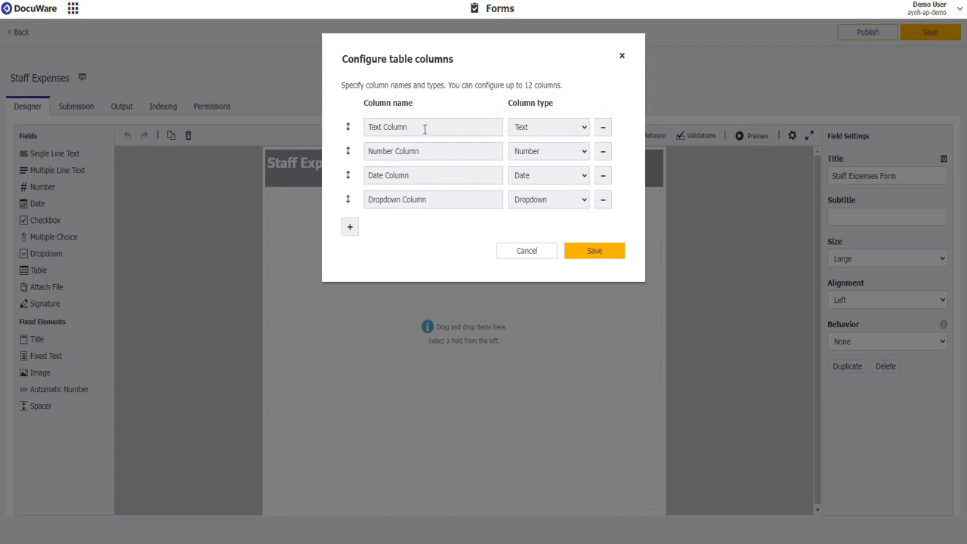
- Name the table's text column Description and its number column Expense Amount
drag(425, 128, 363, 130)
text(Description)
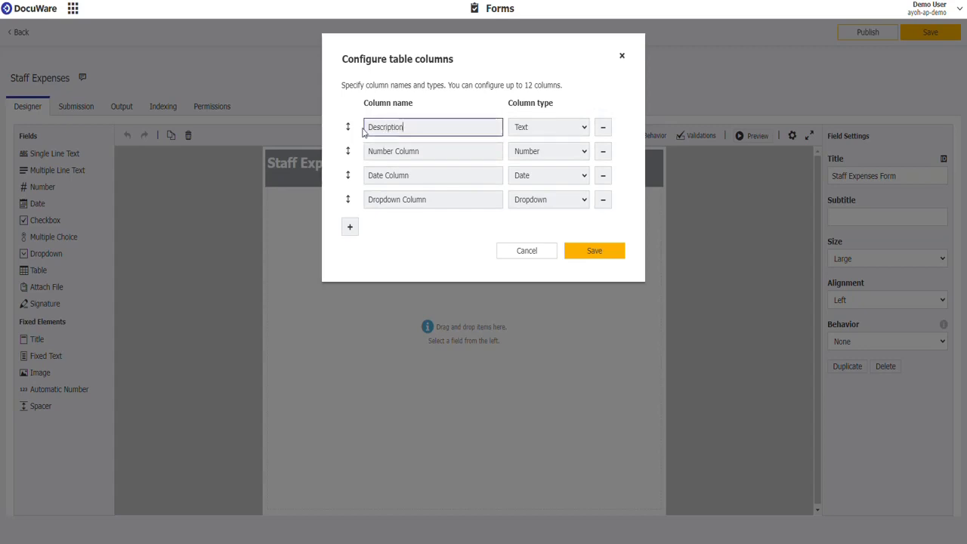
key(Tab)
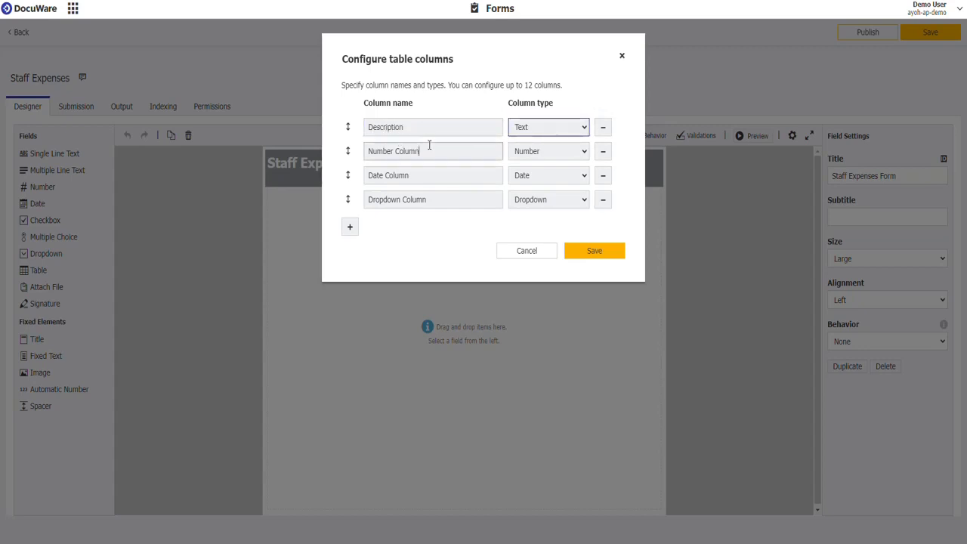
drag(428, 151, 367, 148)
text(Expense Amoun)
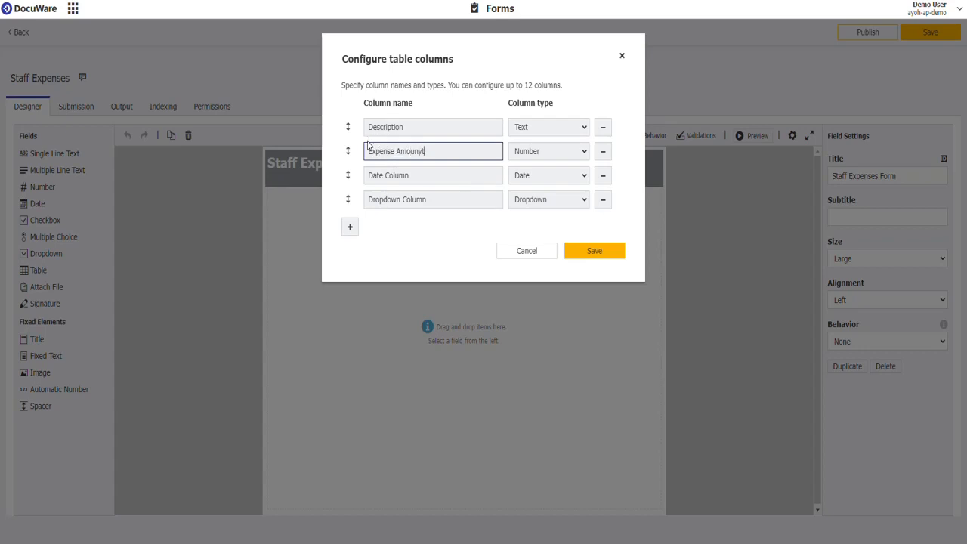
text(t)
- Name the table's date column Expense Date
key(Tab)
key(Tab)
key(Tab)
text(Expense Date)
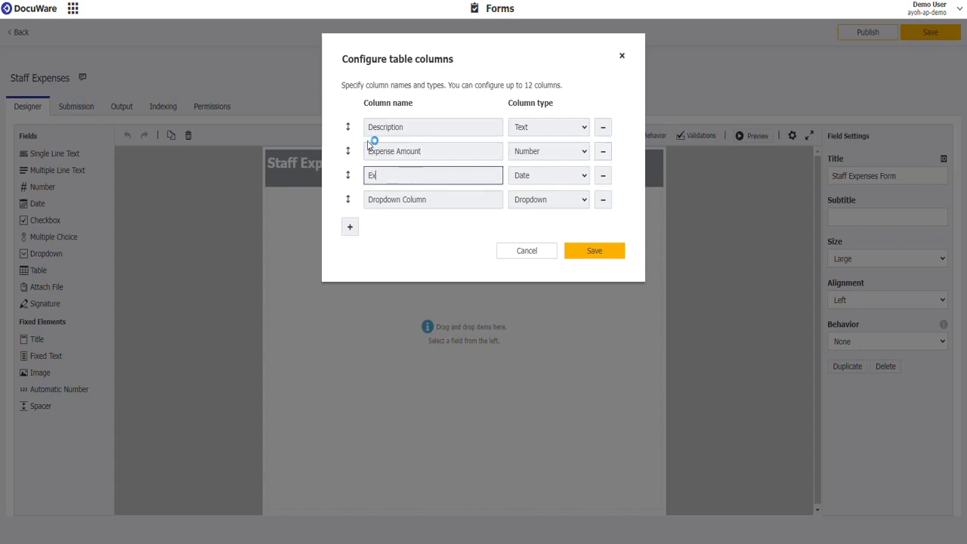
- Name the dropdown column Receipt Kept and save the table column configuration
key(Tab)
key(Tab)
key(Tab)
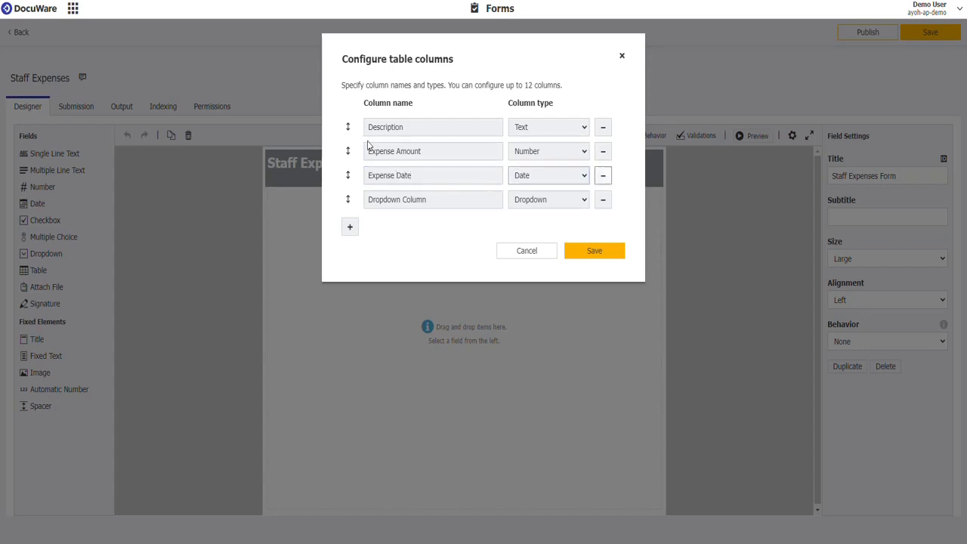
key(BackSpace)
text(recei)
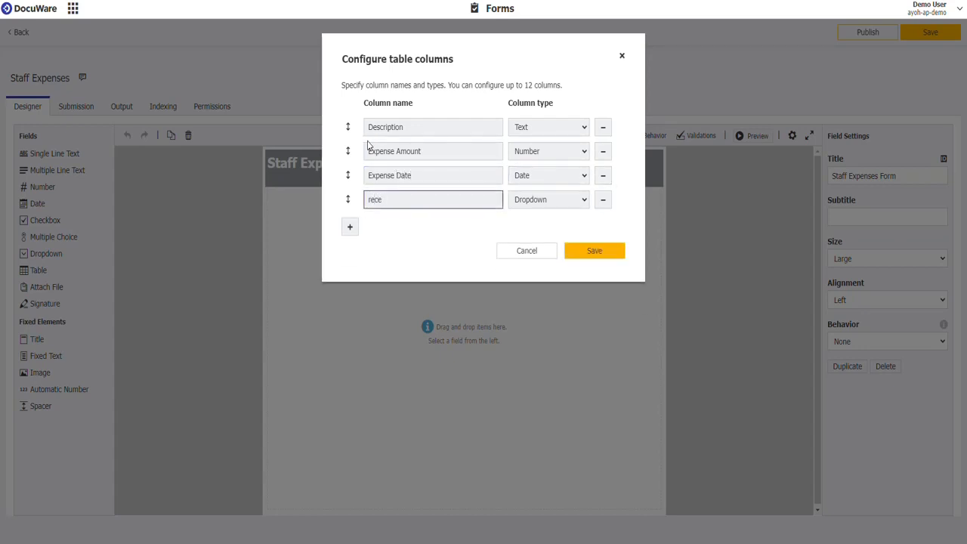
key(BackSpace)
key(BackSpace)
key(BackSpace)
key(BackSpace)
text(Rece)
text(ipty)
text( Kept)
click(596, 257)
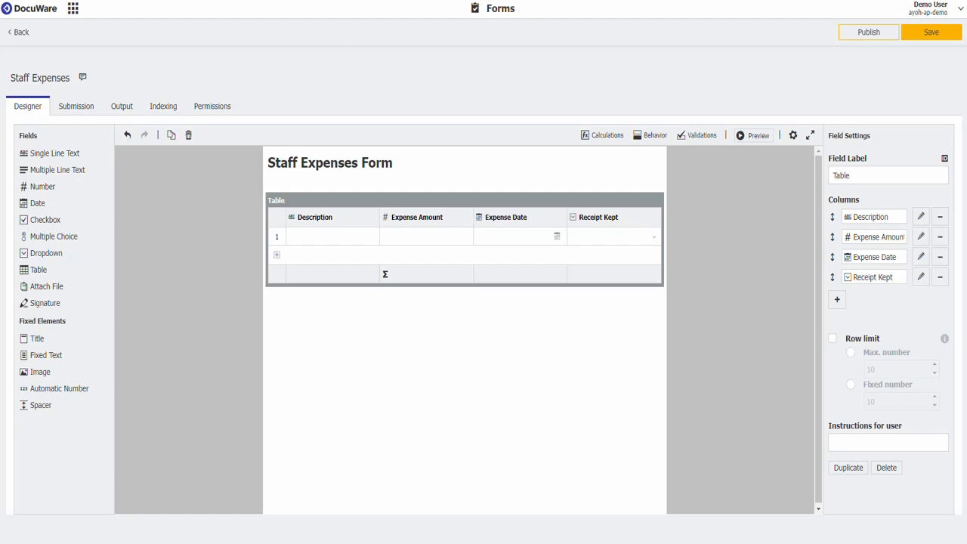
- Review the Description column's format and predefined entry options, and return to the table settings
click(921, 220)
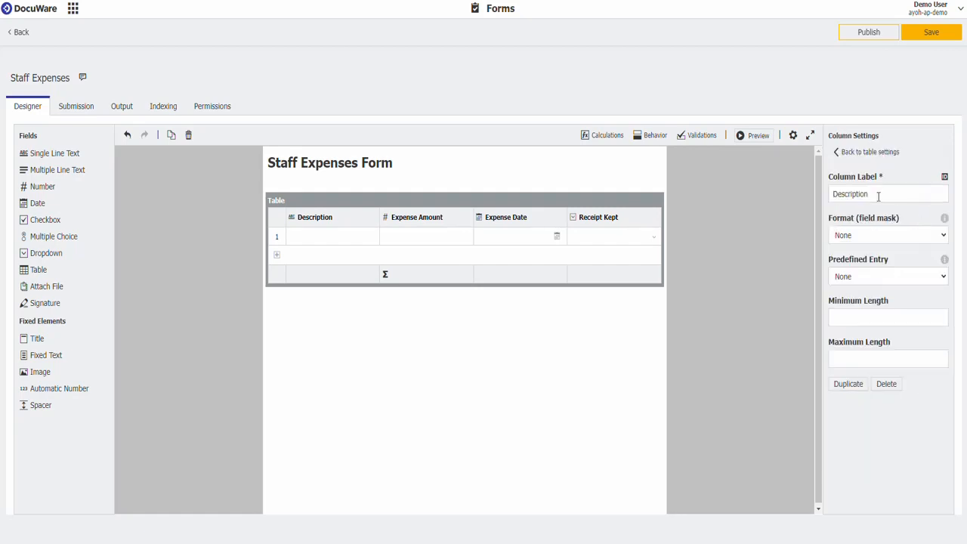
click(894, 236)
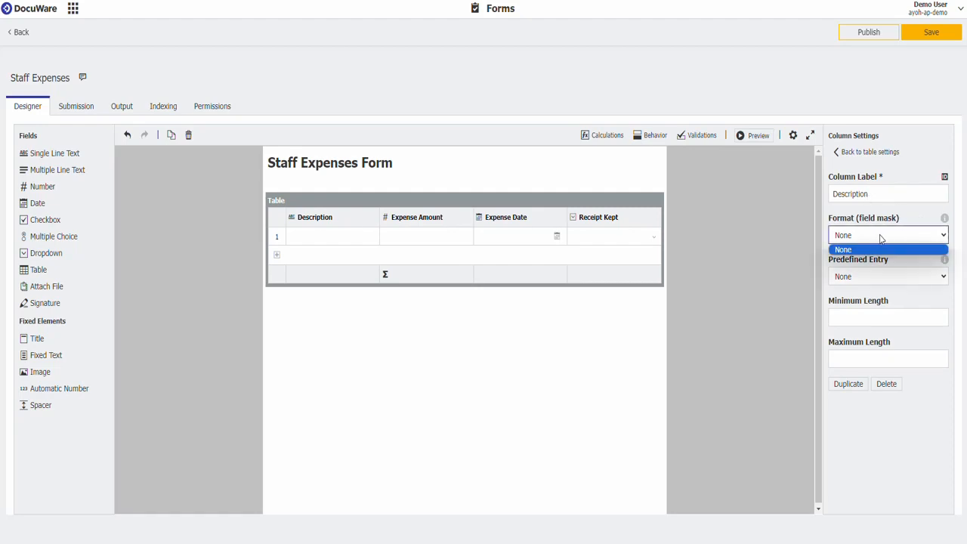
click(880, 239)
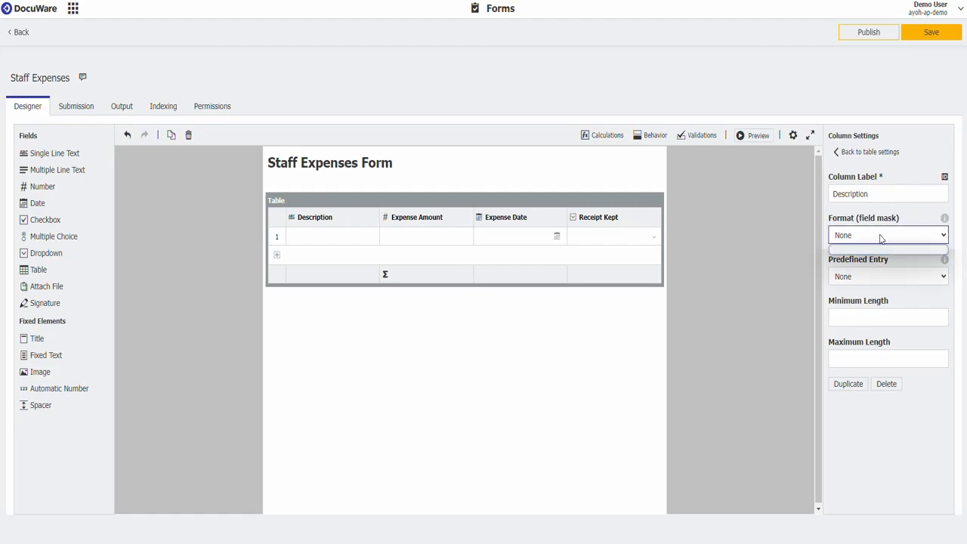
click(889, 278)
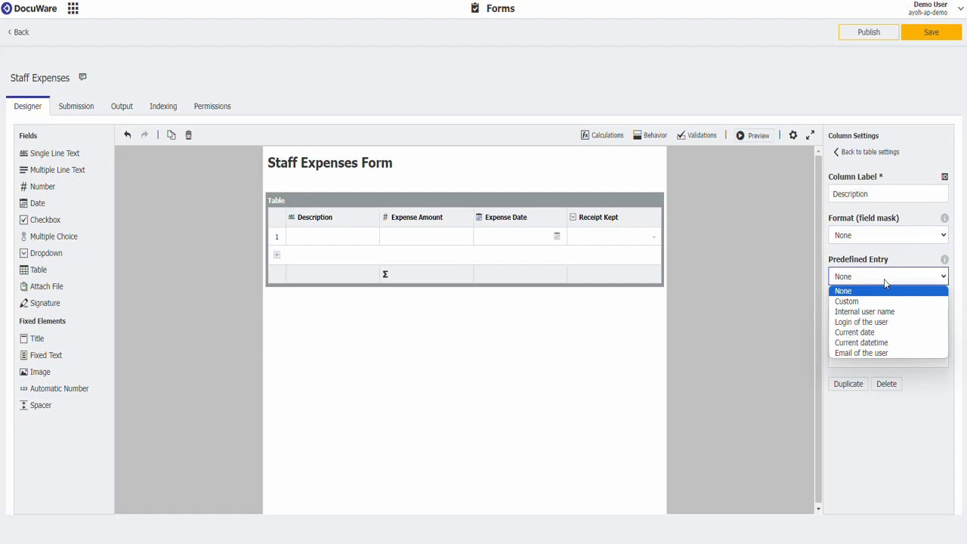
click(886, 284)
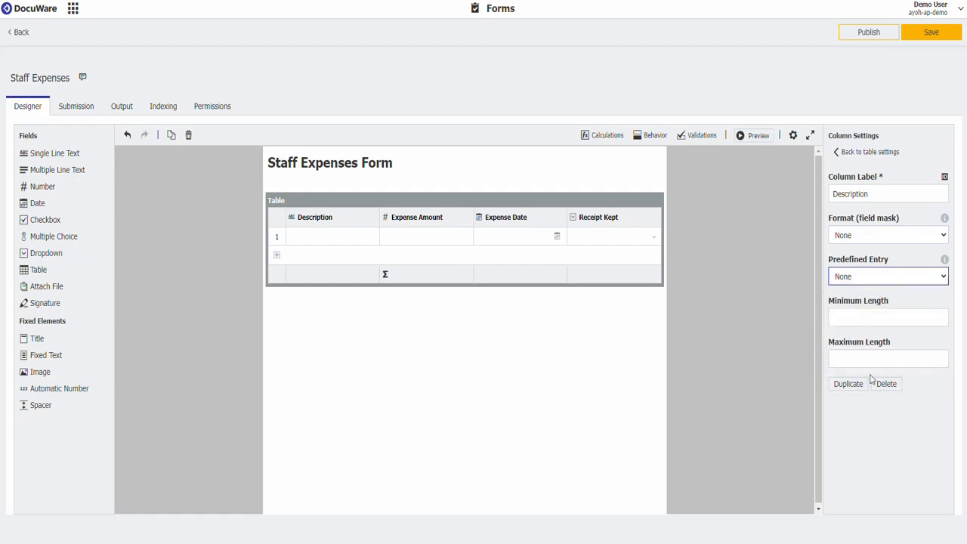
click(840, 153)
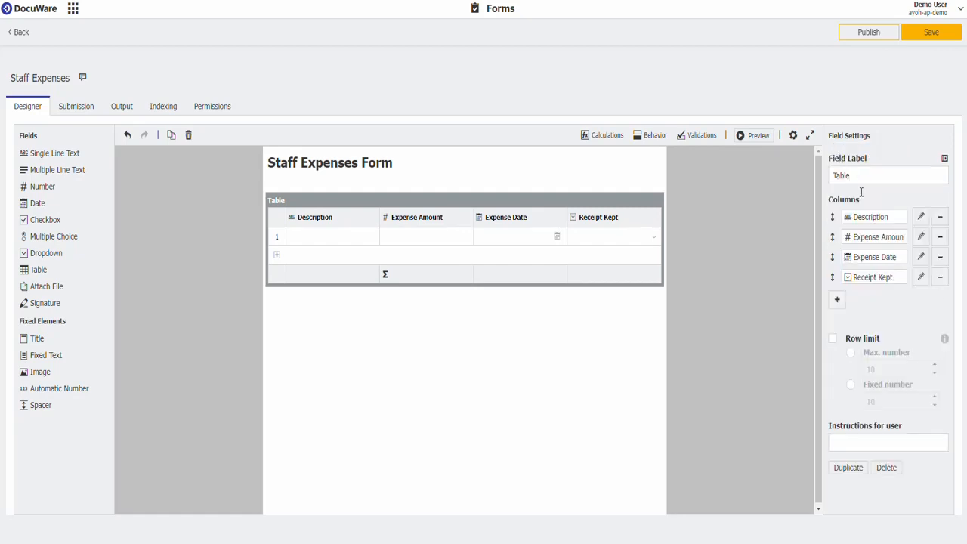
- Set the Expense Amount column to 2 fixed decimal places and check its predefined entry options
click(920, 238)
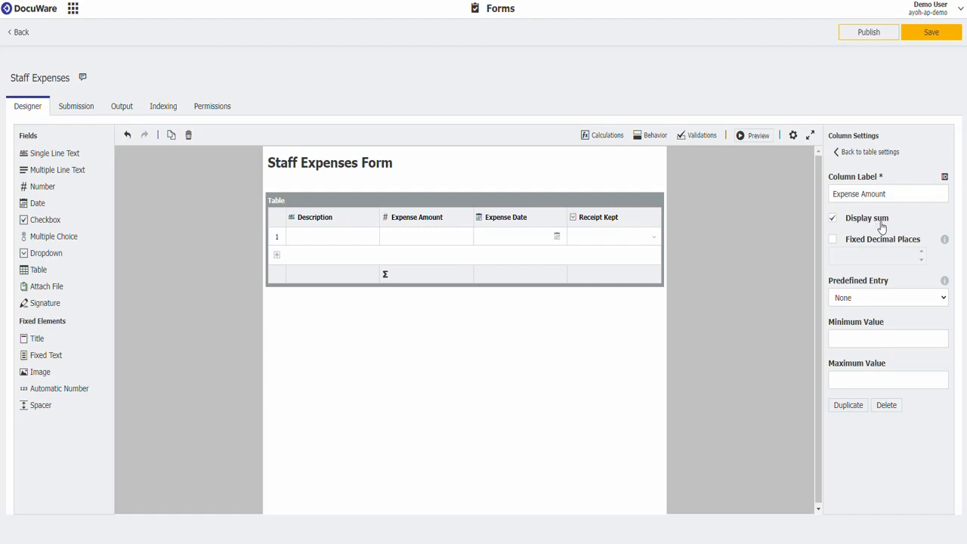
click(833, 239)
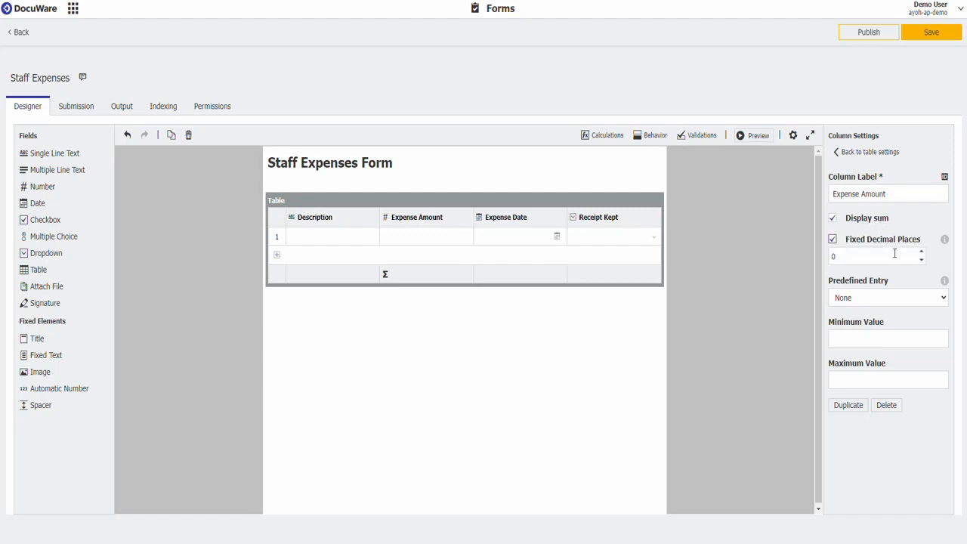
click(921, 253)
click(921, 253)
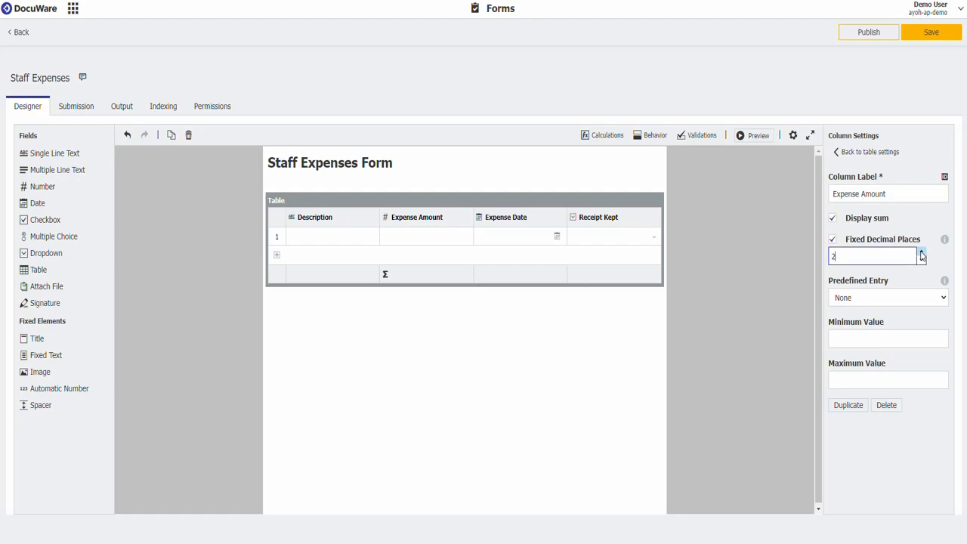
click(896, 297)
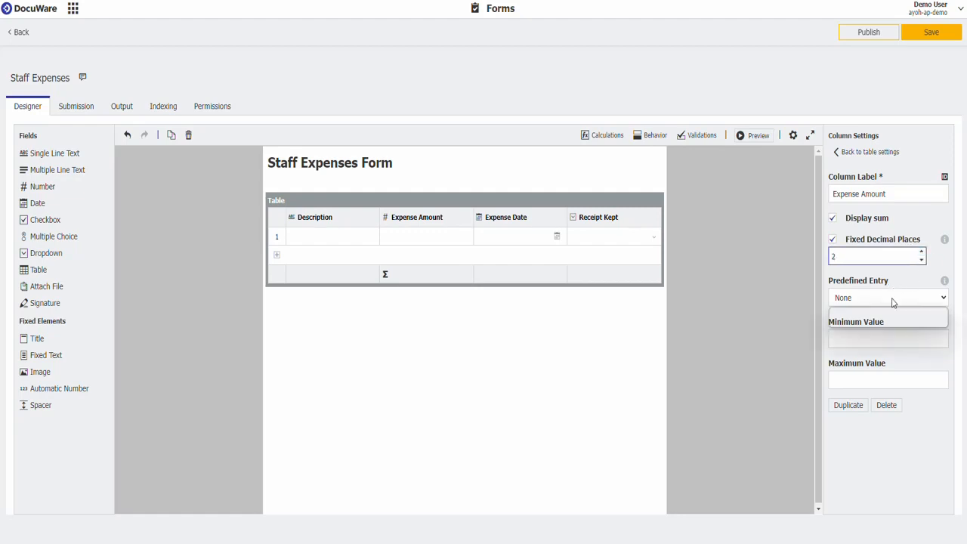
click(873, 299)
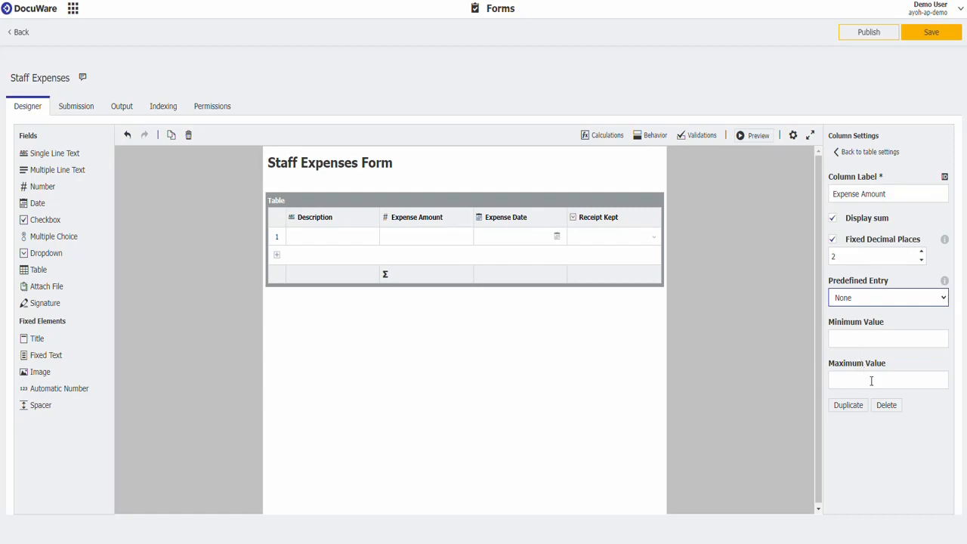
click(839, 152)
- Check the predefined entry options of the Expense Date column and return to the table settings
click(919, 258)
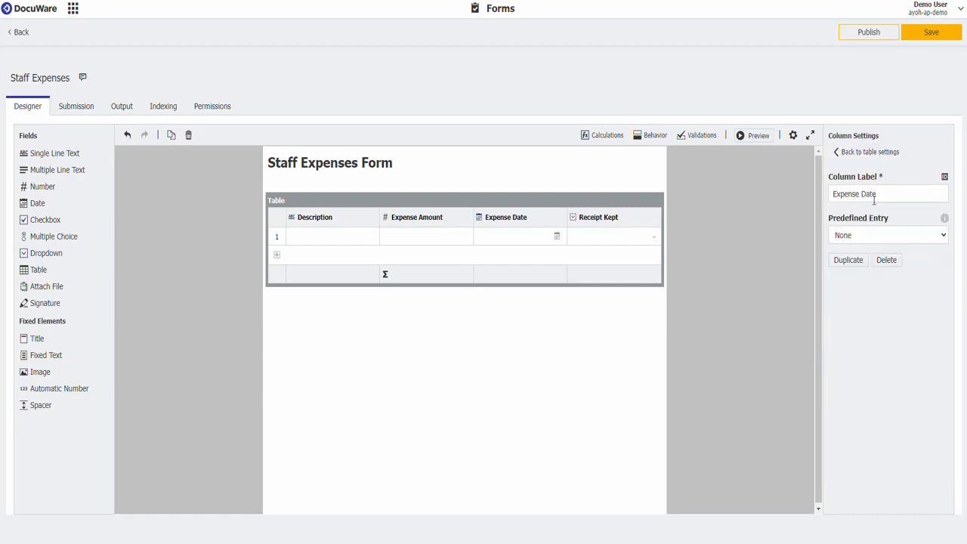
click(928, 236)
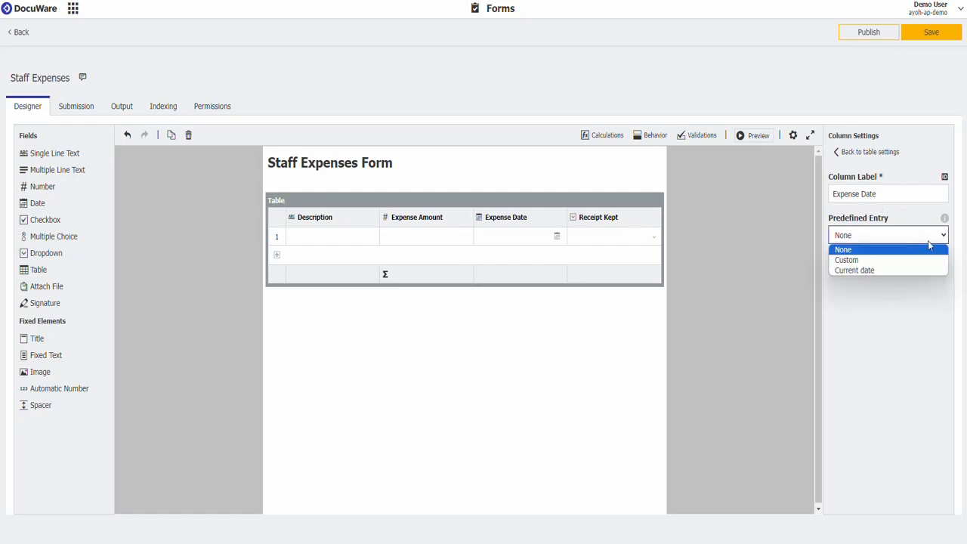
click(840, 153)
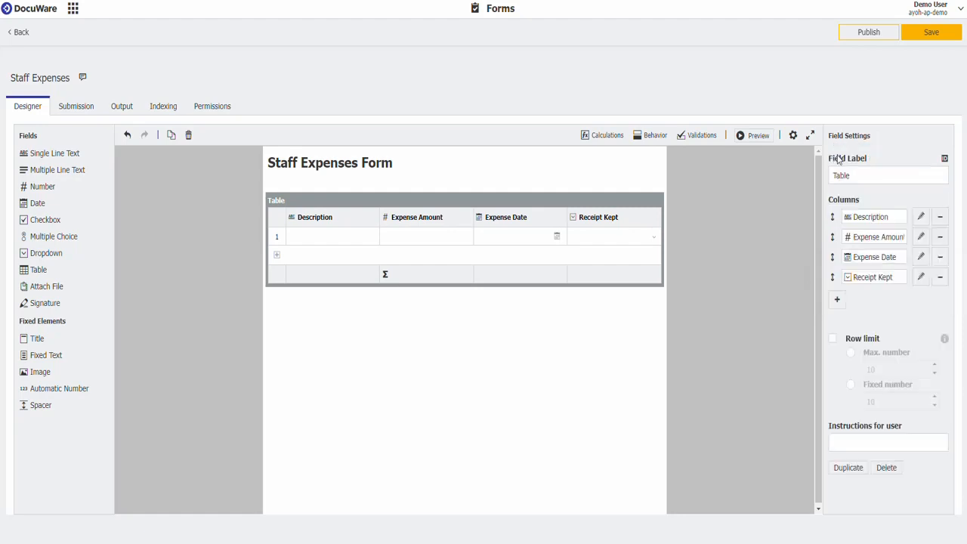
- Examine the select lists available as a source for the Receipt Kept column, and return the source to User Provided
click(921, 279)
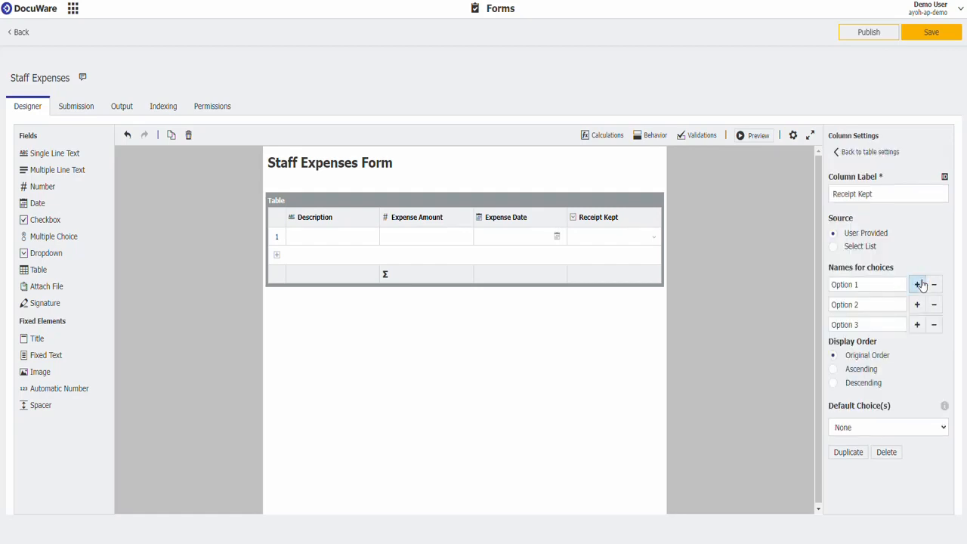
click(833, 246)
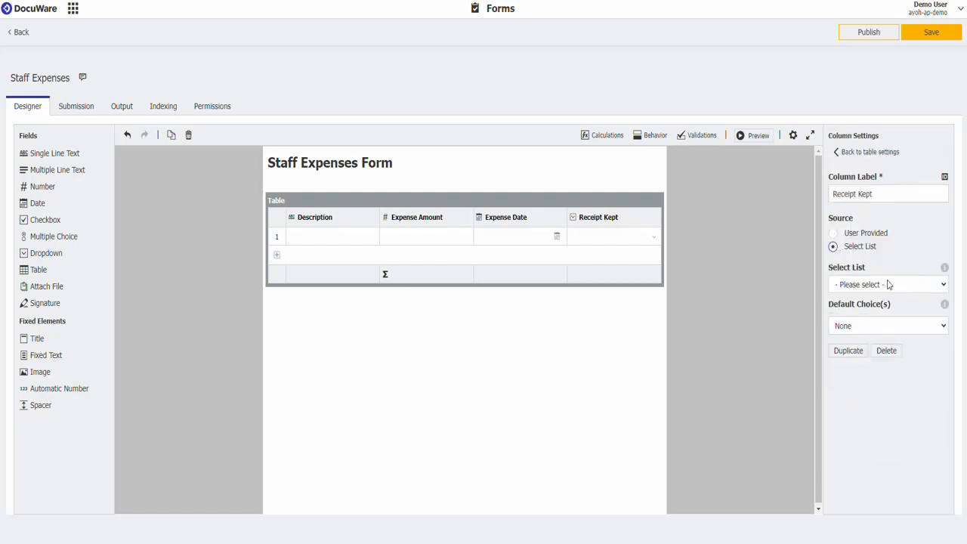
click(887, 284)
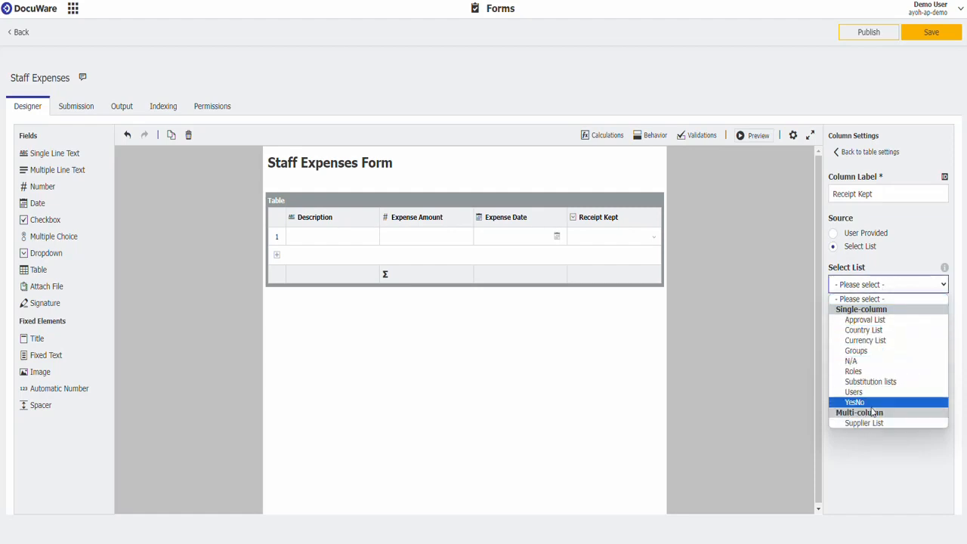
click(833, 233)
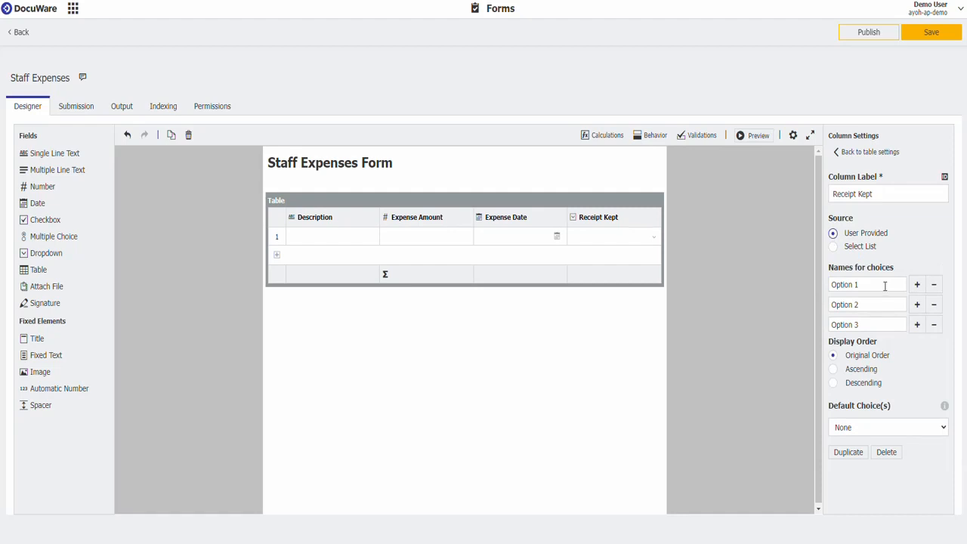
- Reduce the Receipt Kept column to two choices named Yes and No, and return to the table settings
click(934, 324)
drag(863, 284, 802, 281)
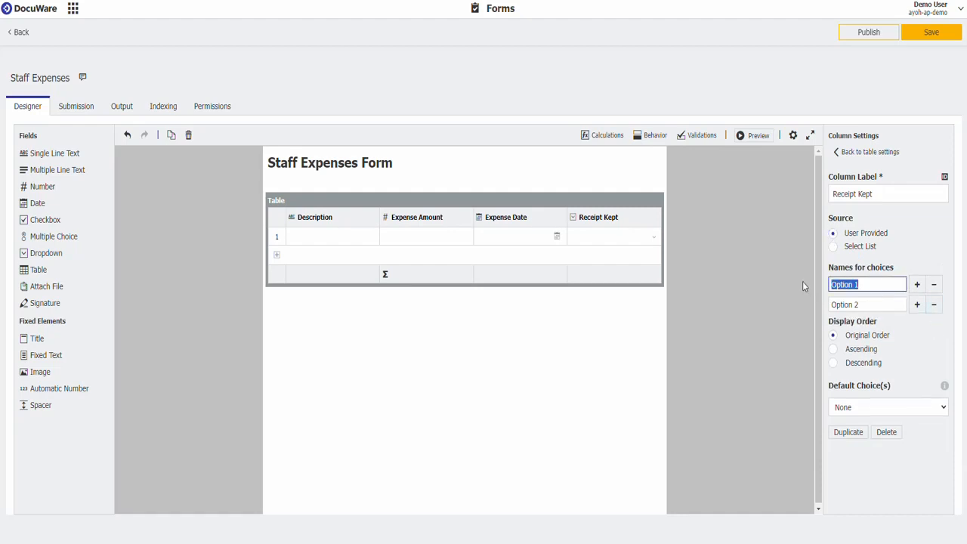
text(Yes)
key(Tab)
text(No)
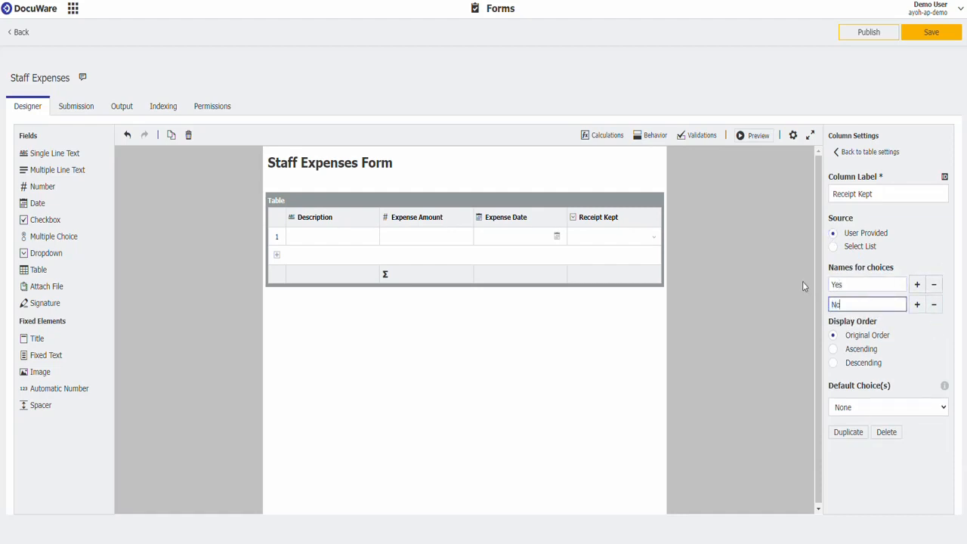
click(929, 242)
click(836, 152)
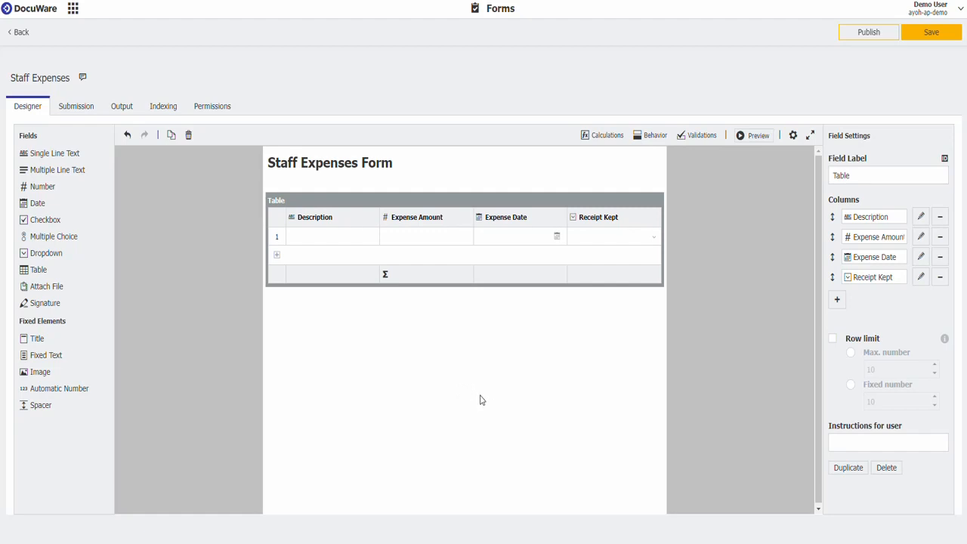
- Set submitted forms to be stored with Default Store Dialog (Finance)
click(77, 107)
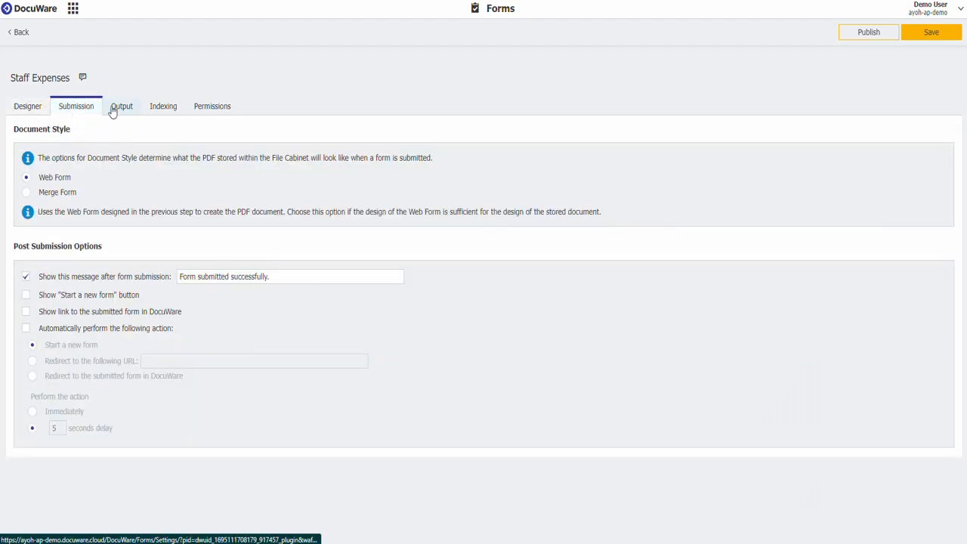
click(122, 107)
click(234, 181)
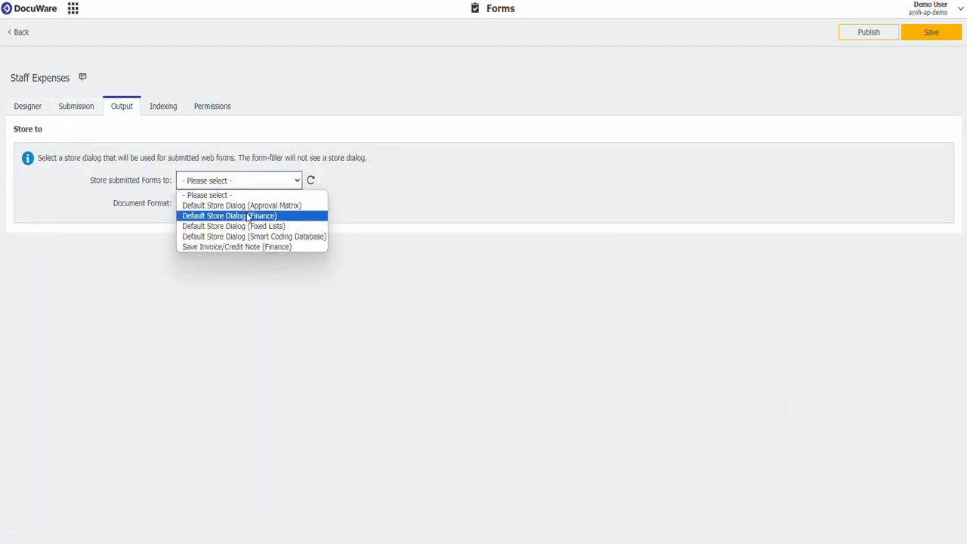
click(216, 216)
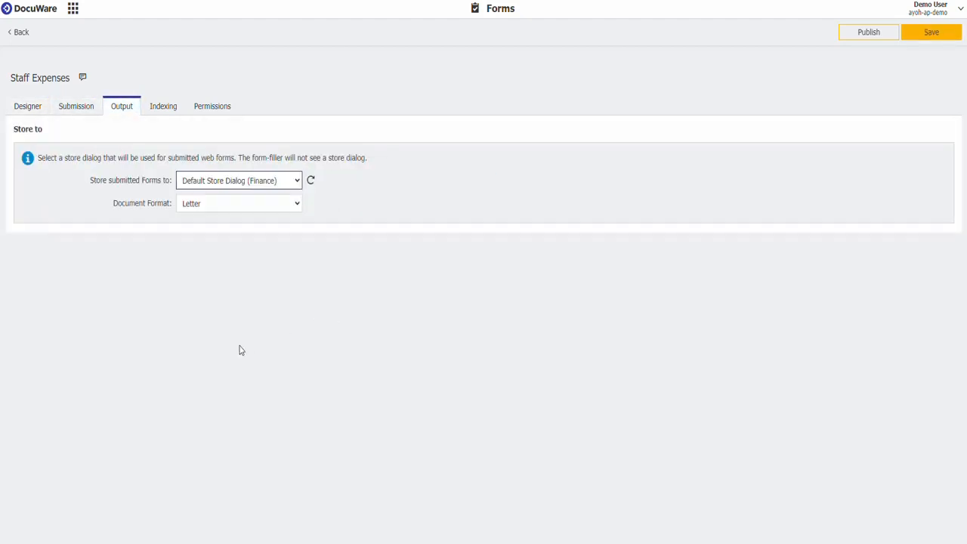
- Set the form's Table (Table) as the web form field value for the Line Items index field
click(156, 108)
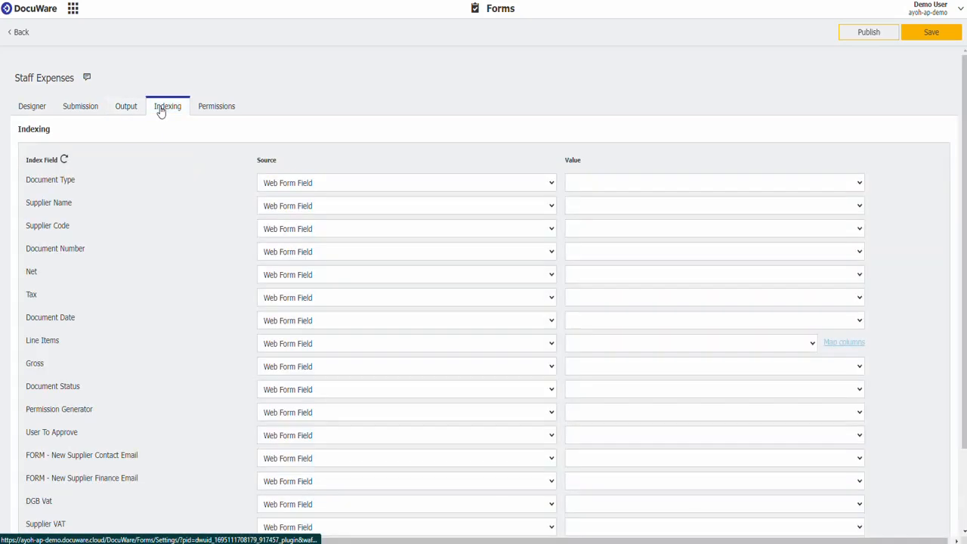
drag(32, 341, 65, 343)
click(65, 344)
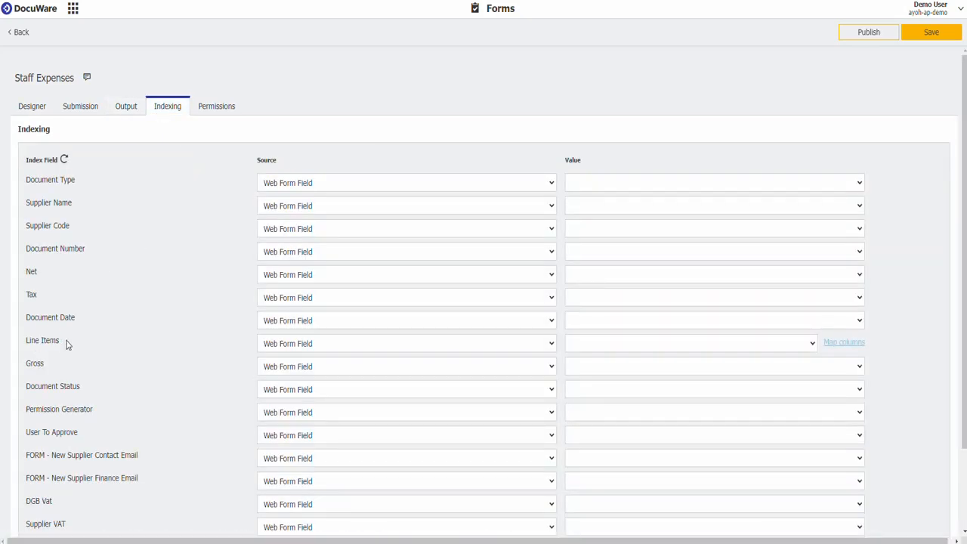
click(615, 346)
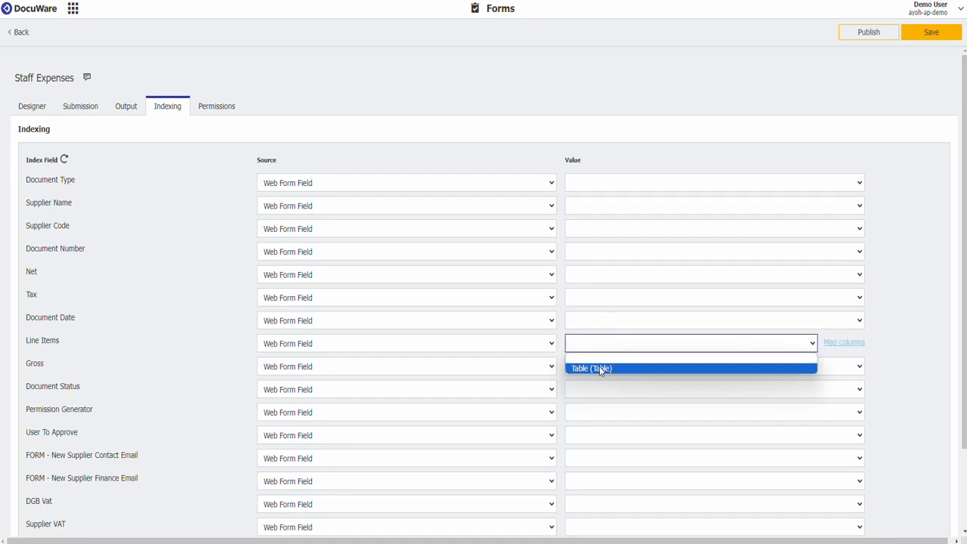
click(600, 369)
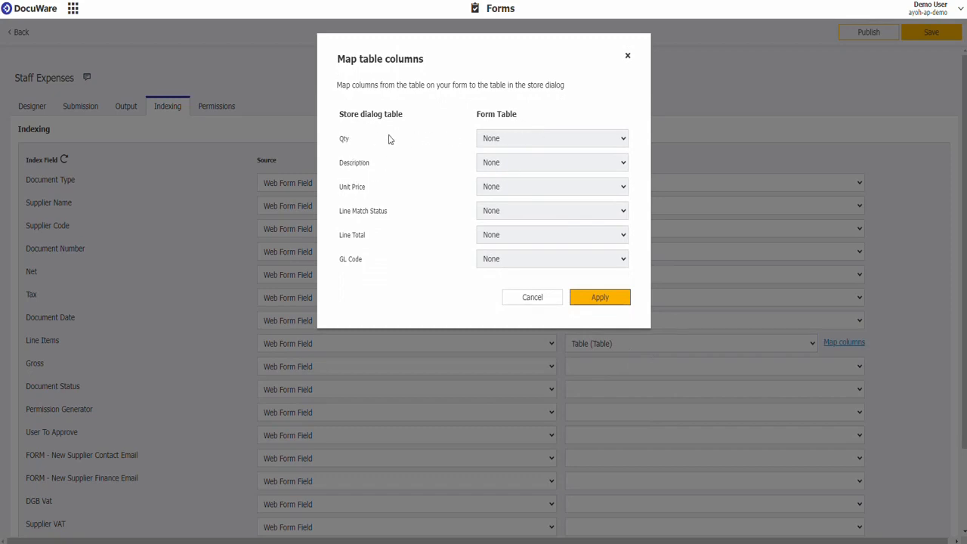
- Map the store dialog's Description column to Description and its Line Total column to Expense Amount, and apply the mapping
click(519, 166)
click(519, 189)
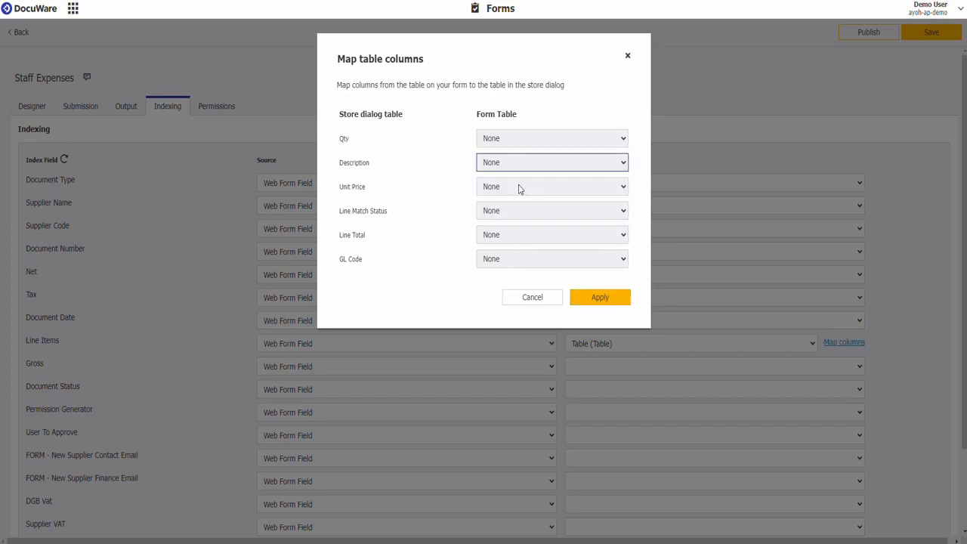
click(525, 237)
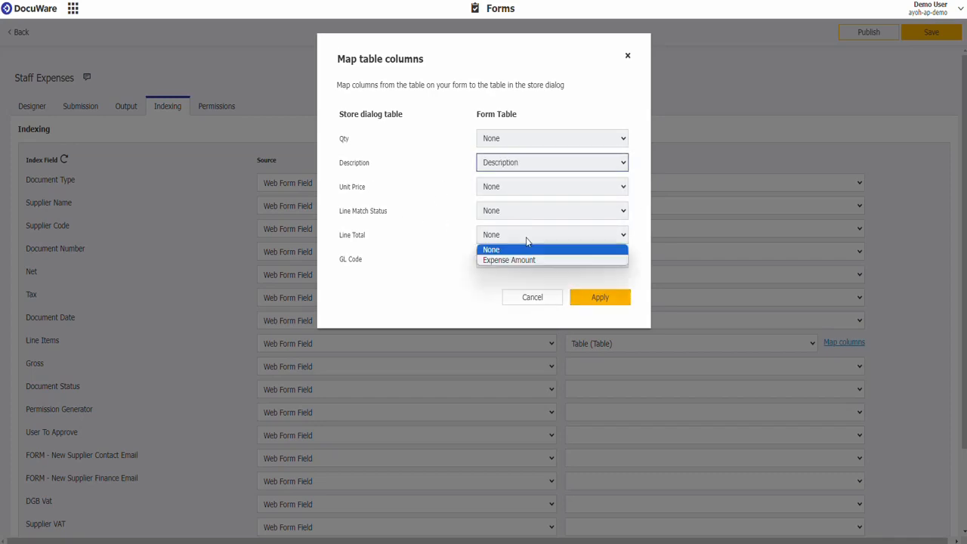
click(513, 262)
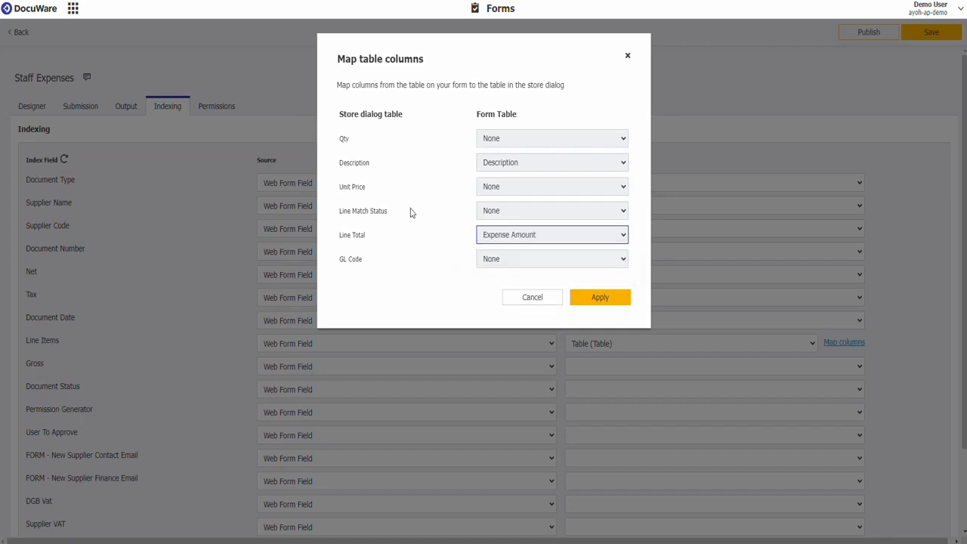
click(490, 258)
click(491, 272)
click(603, 299)
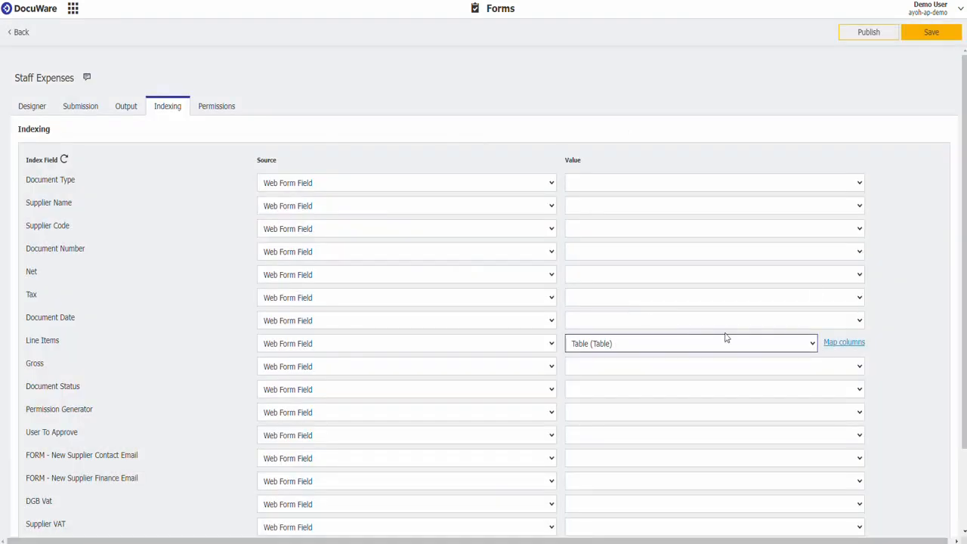
- Save the Staff Expenses form and return to its design layout
click(914, 34)
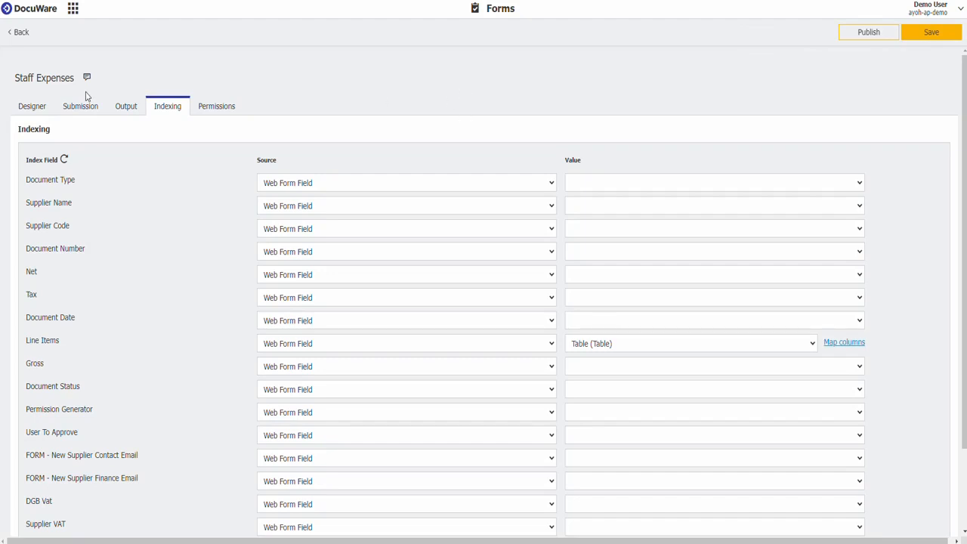
click(34, 106)
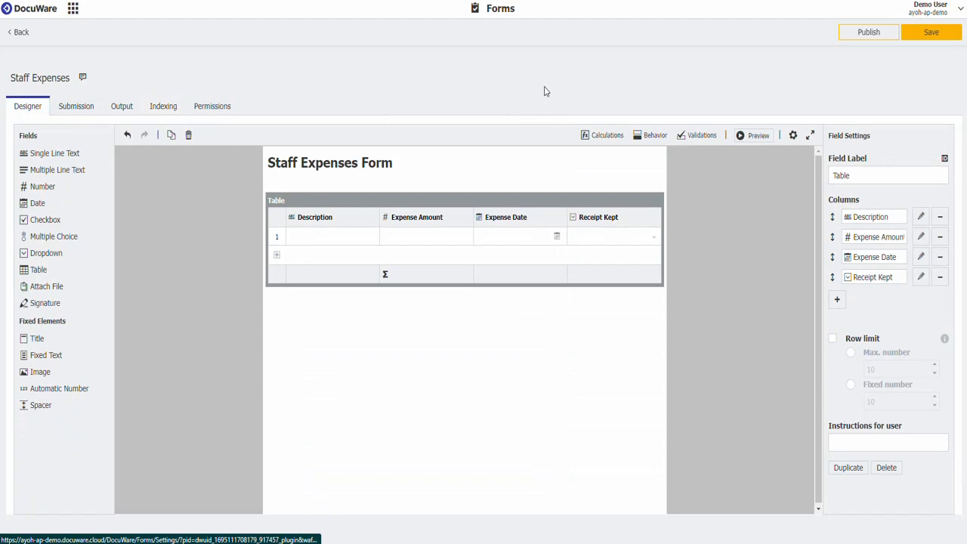